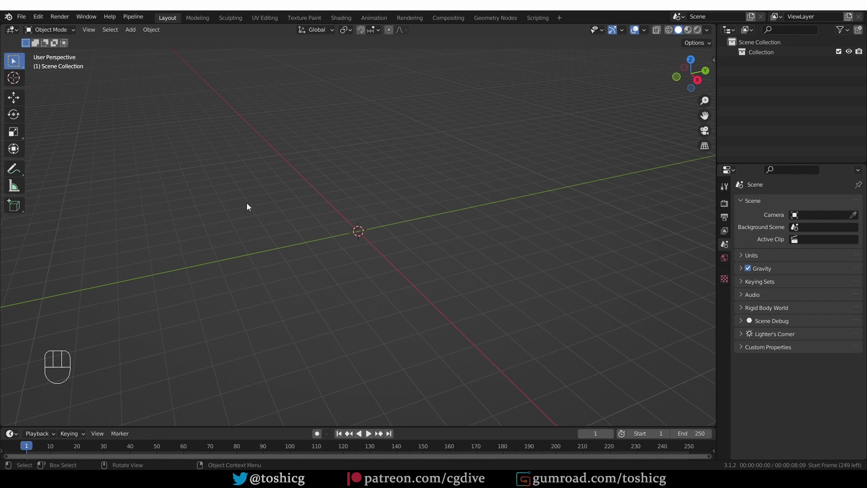
Open the Add-ons page of Preferences, toggling MeasureIt on and back off.
left_click(38, 17)
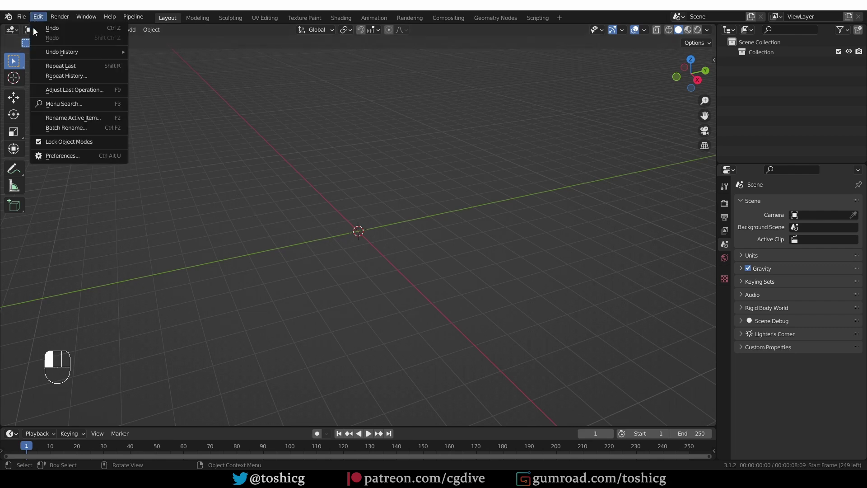
left_click(60, 152)
left_click(28, 113)
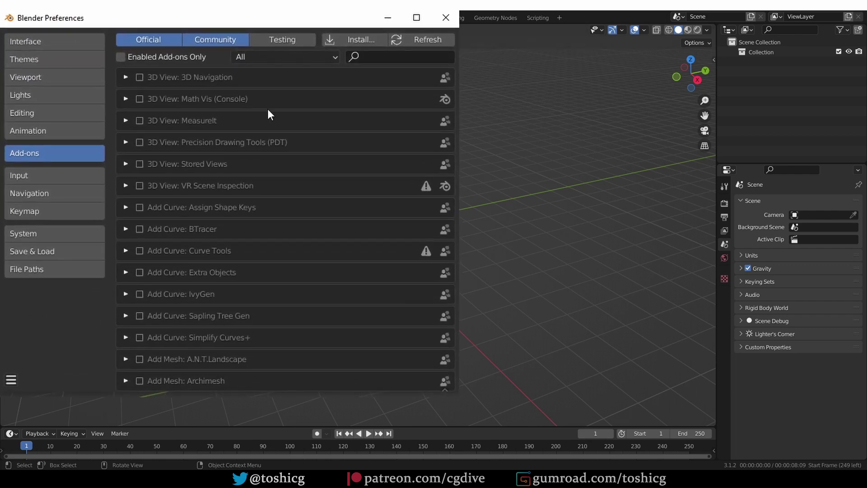
left_click(140, 121)
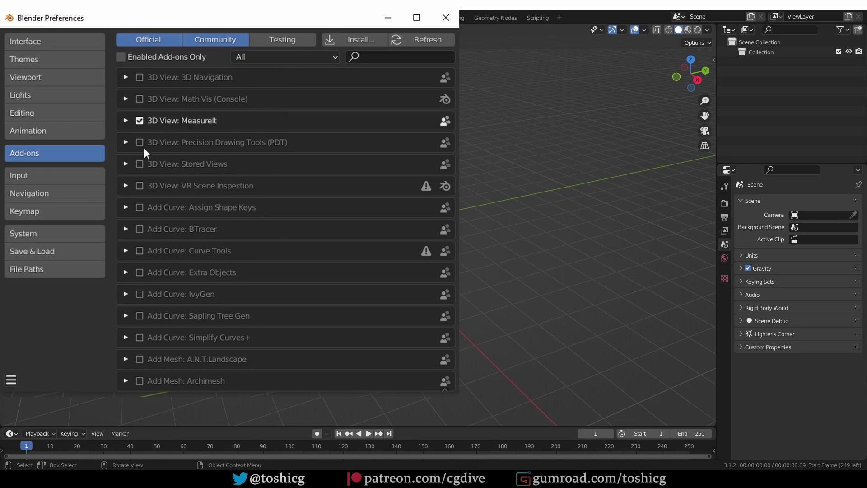
left_click(140, 120)
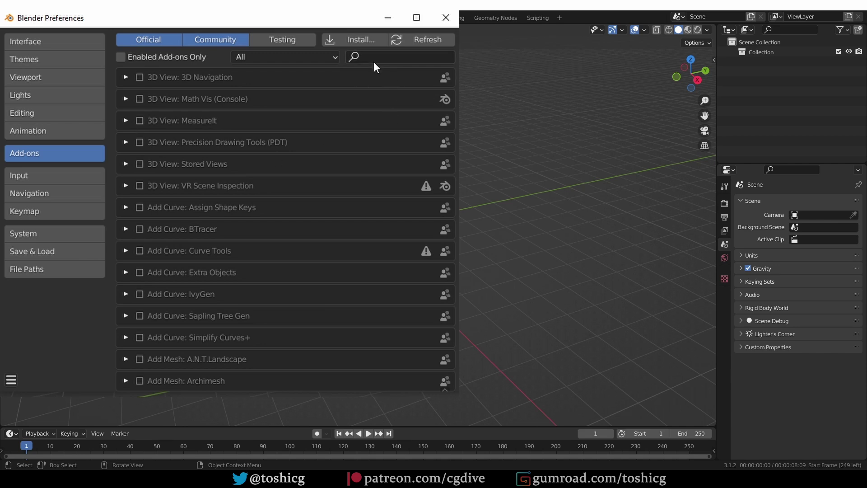
Search the add-ons for 'rigify' and enable Rigify.
left_click(385, 59)
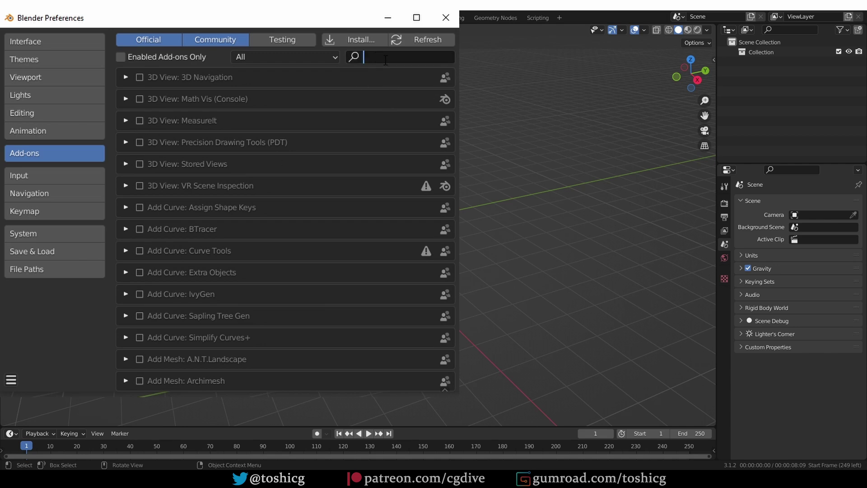
type("rigify")
key("Return")
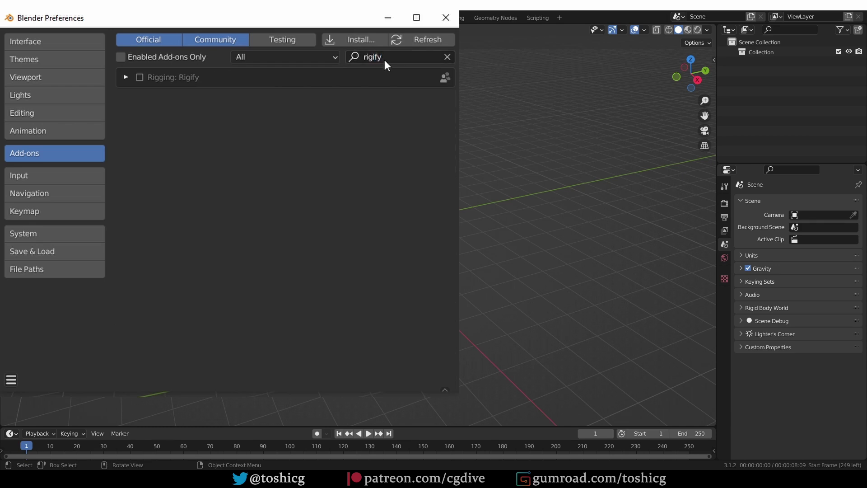
left_click(140, 77)
Search for 'nod', enable Node Wrangler, then clear the search to list all add-ons.
left_click(387, 57)
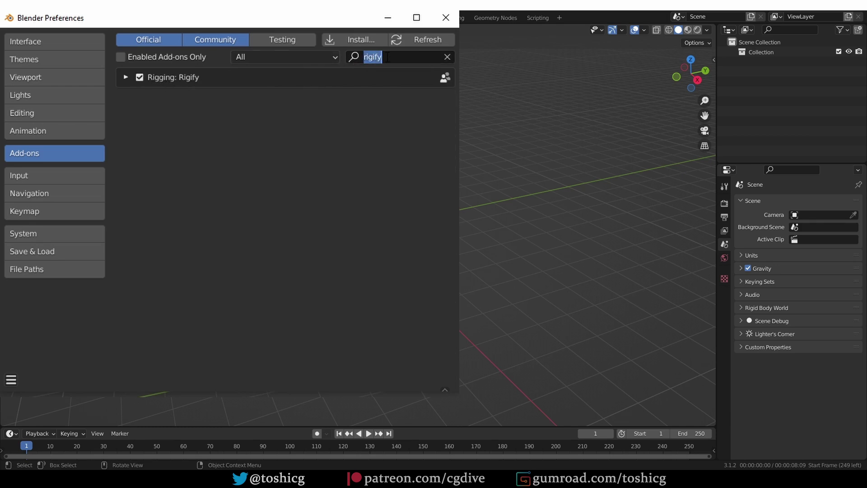
key("BackSpace")
type("looptool")
key("Return")
left_click(385, 56)
type("nod")
left_click(139, 121)
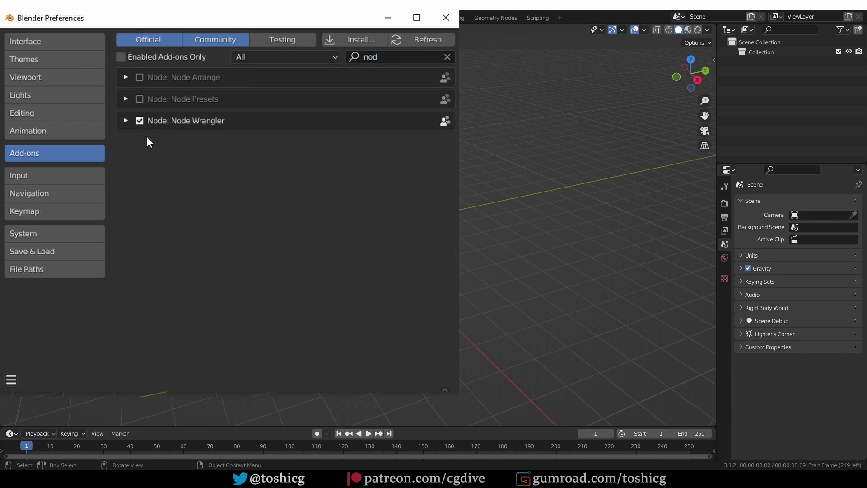
left_click(448, 57)
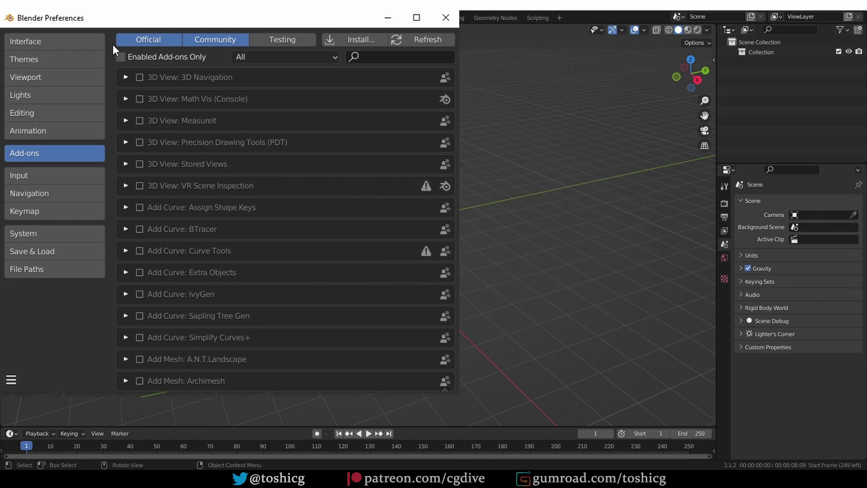
Install 30377-artwork-mixamo_rig.zip from the Mixamo folder and enable Animation: Mixamo Rig.
left_click(359, 40)
left_click(257, 86)
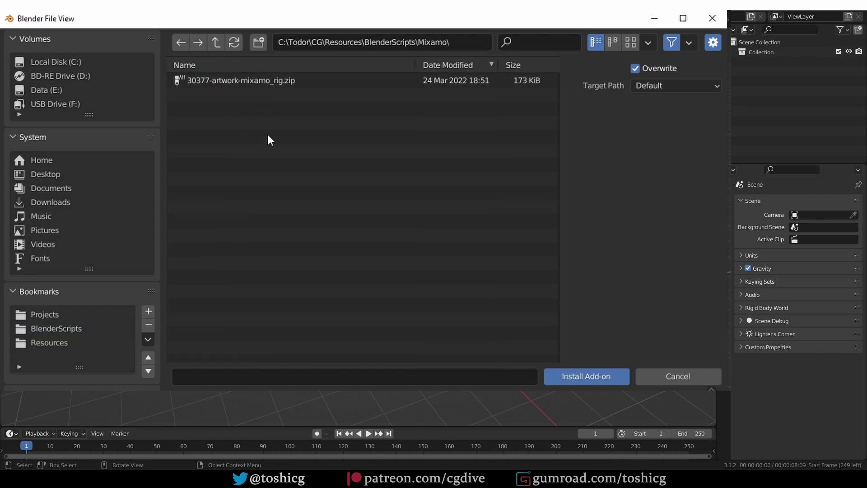
left_click(300, 83)
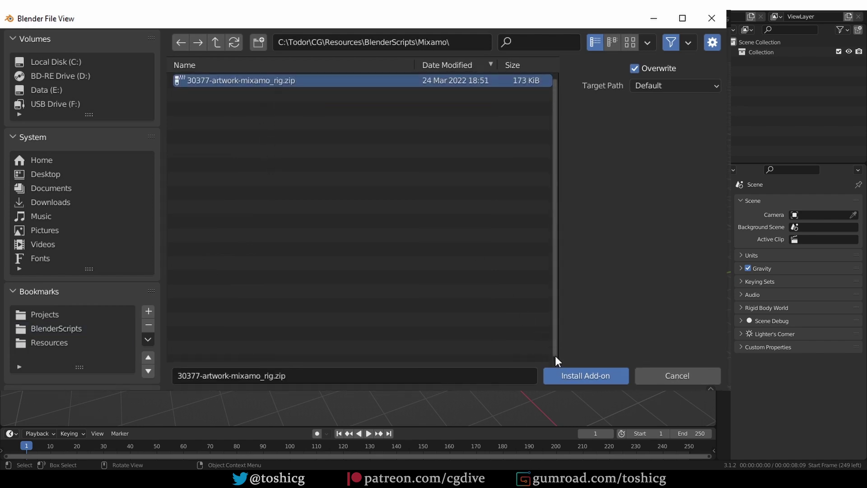
left_click(557, 374)
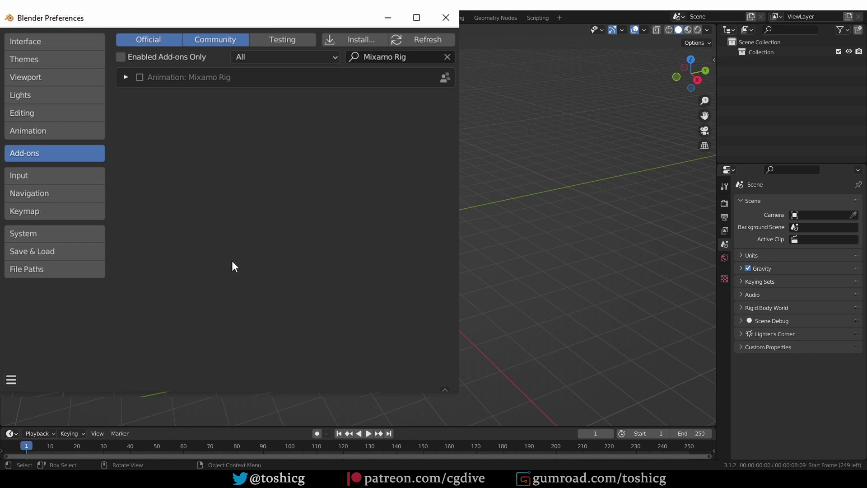
left_click(141, 78)
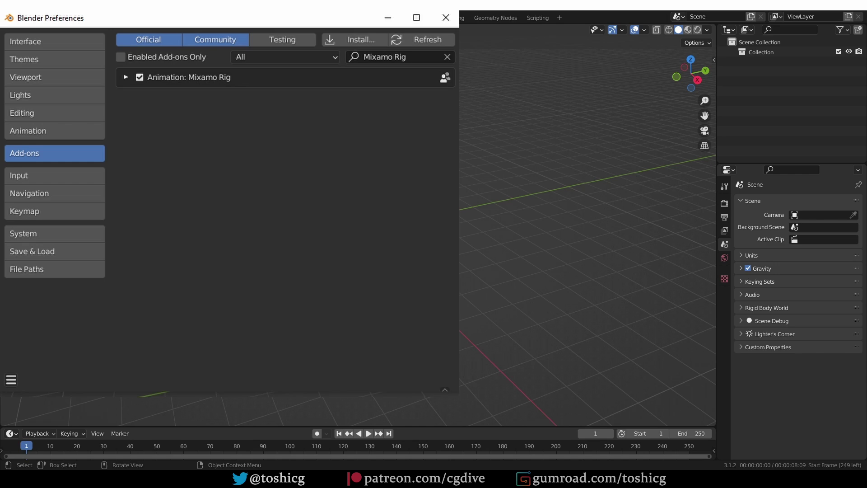
Show the sidebar's Mixamo Control Rig panel and expand the Mixamo Rig add-on details (version 1.11.11).
key("n")
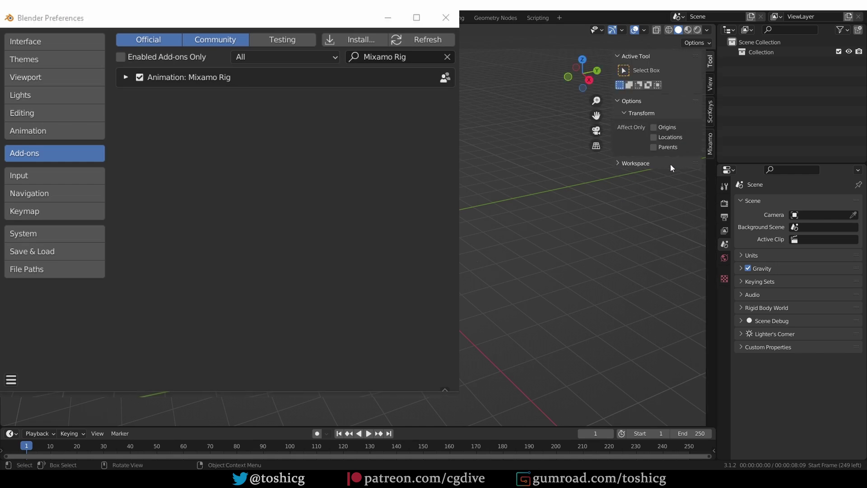
left_click(710, 143)
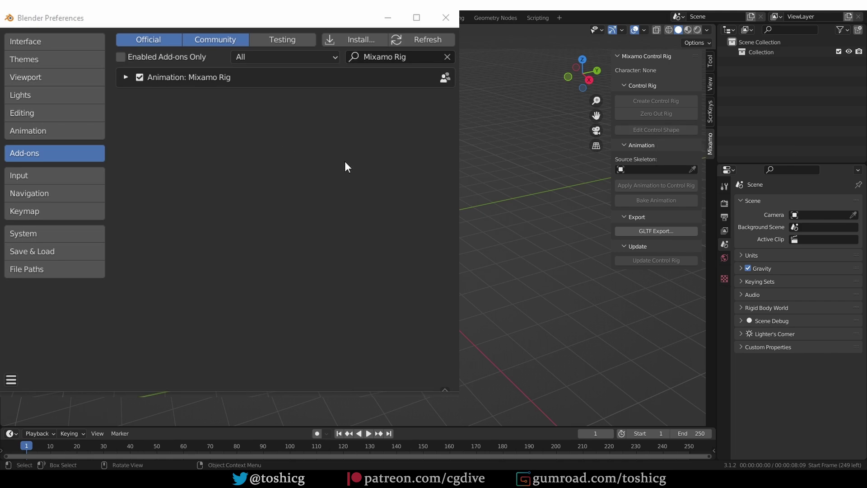
left_click(123, 77)
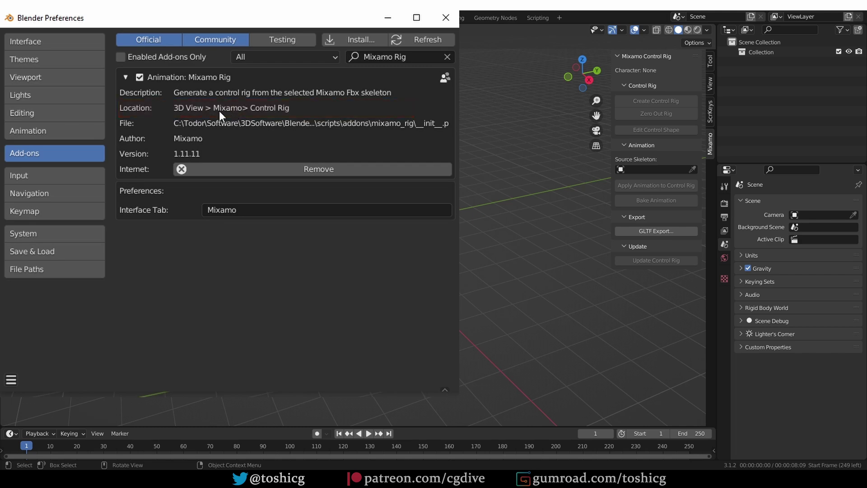
Filter by 'rigify', expand Rigging: Rigify (version 0.6.5) and widen the Preferences window.
left_click(447, 56)
left_click(414, 58)
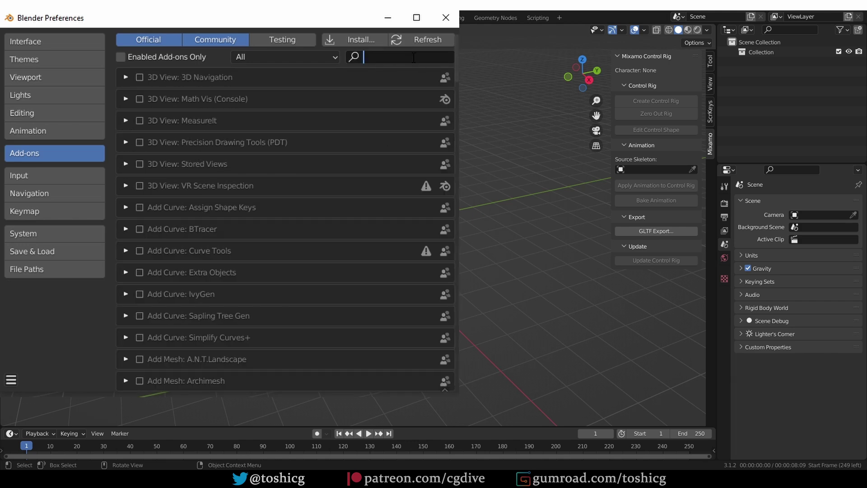
type("rigify")
left_click(125, 77)
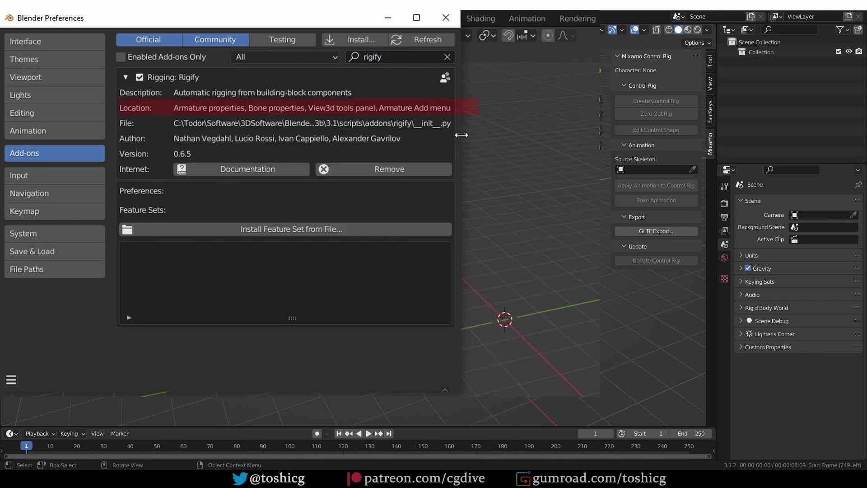
left_click_drag(459, 136, 600, 136)
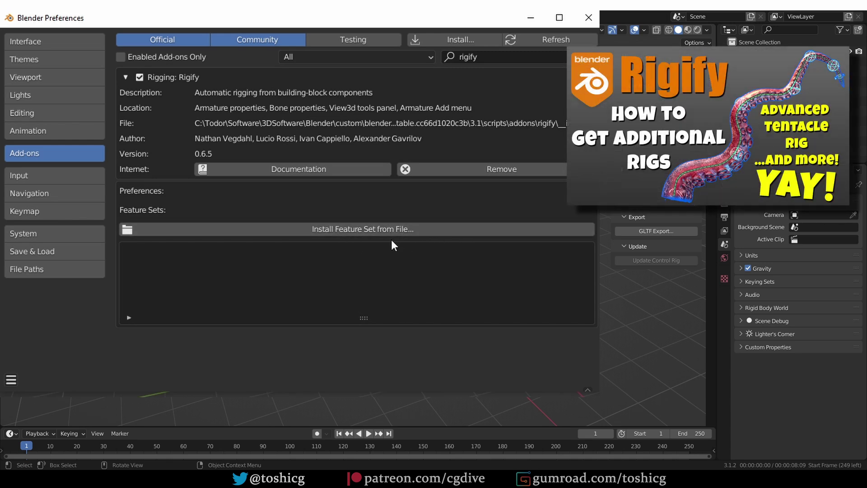
Search for 'f2', enable the Mesh: F2 add-on and expand its details.
key("ctrl+f")
type("f2")
left_click(139, 78)
left_click(126, 77)
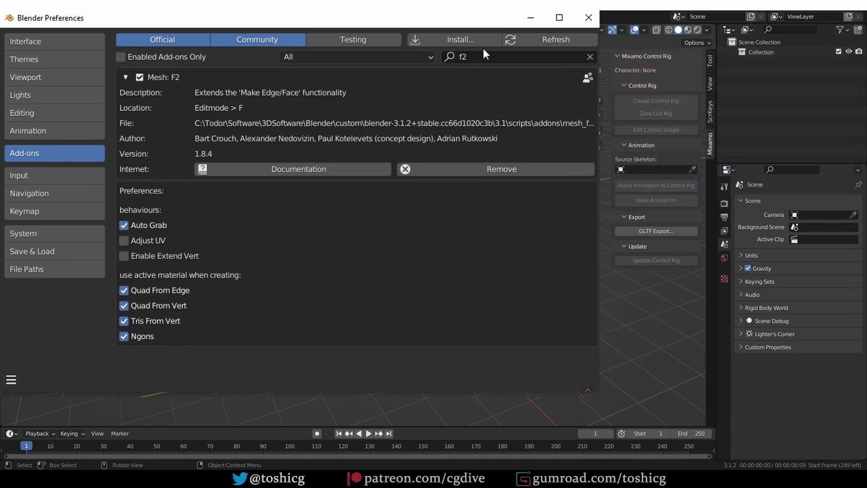
Filter to 'mixa', set the Mixamo Rig Interface Tab to 'Mix', and show its sidebar panel.
type("mixa")
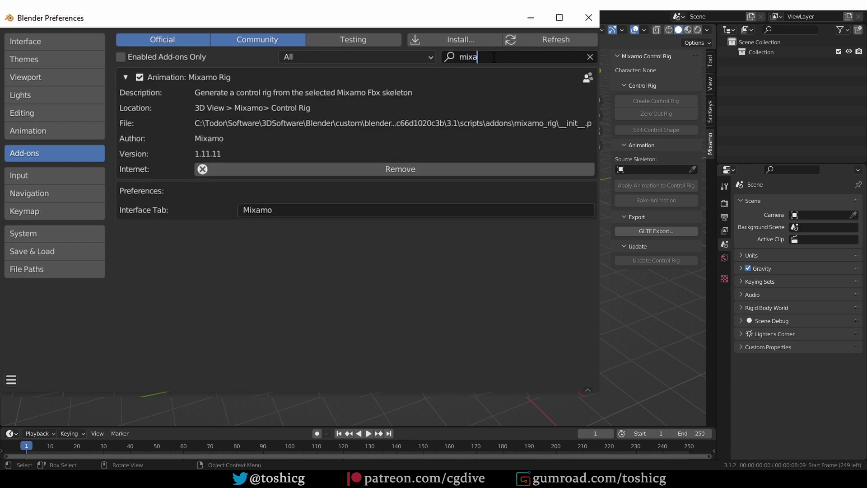
key("Return")
left_click(252, 214)
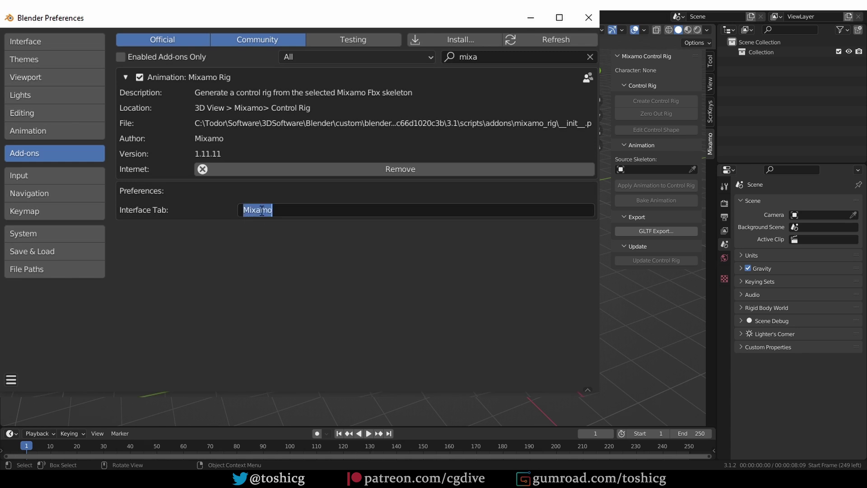
left_click(261, 210)
double_click(291, 207)
key("End")
key("BackSpace")
key("BackSpace")
key("BackSpace")
key("Return")
left_click(711, 139)
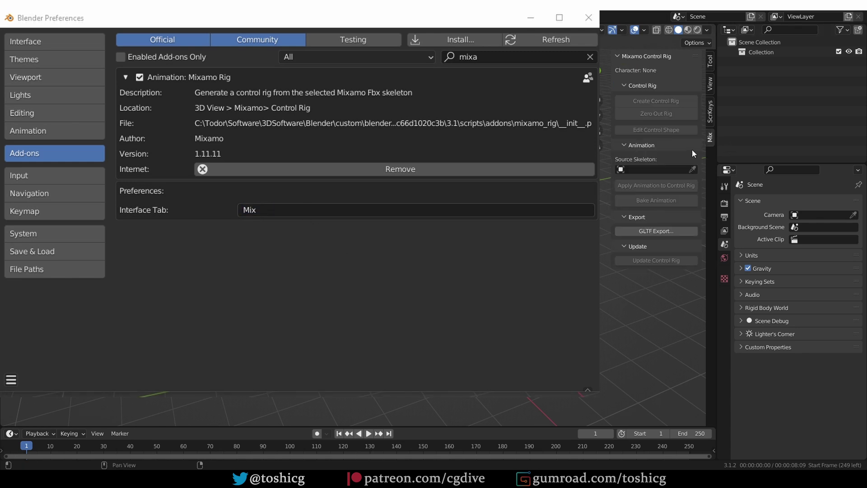
Clear the search, expand 3D Navigation while browsing, then filter the list by 'mixamo'.
left_click(590, 57)
left_click(559, 17)
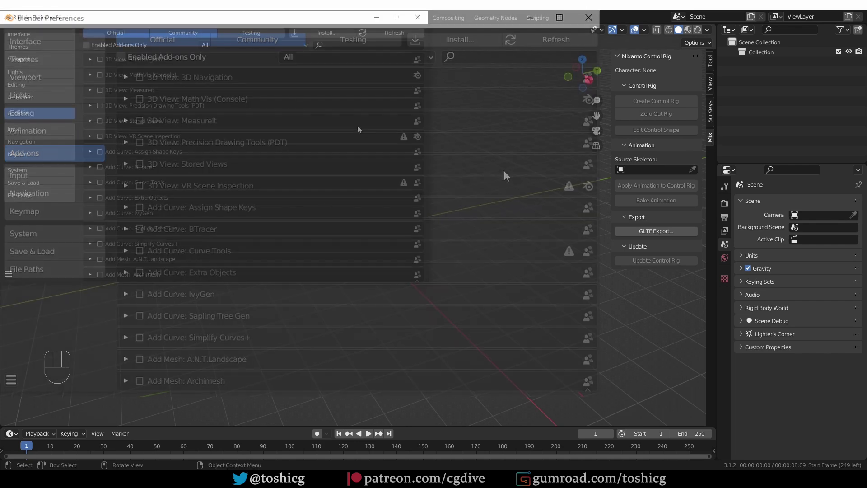
left_click(265, 175)
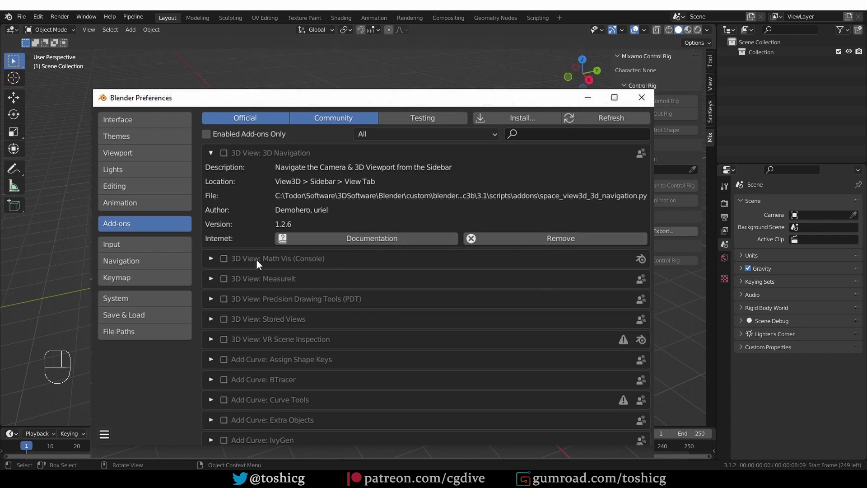
left_click_drag(205, 258, 208, 279)
scroll(388, 337, "down", 5)
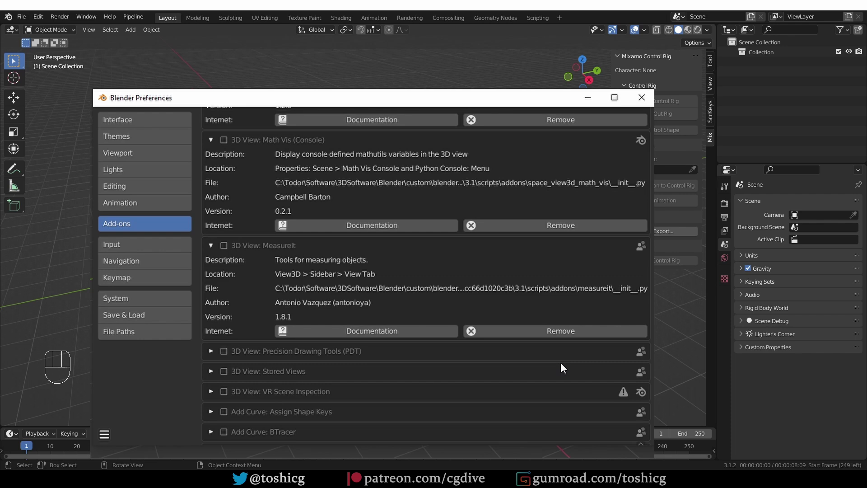
scroll(560, 362, "up", 5)
left_click(549, 136)
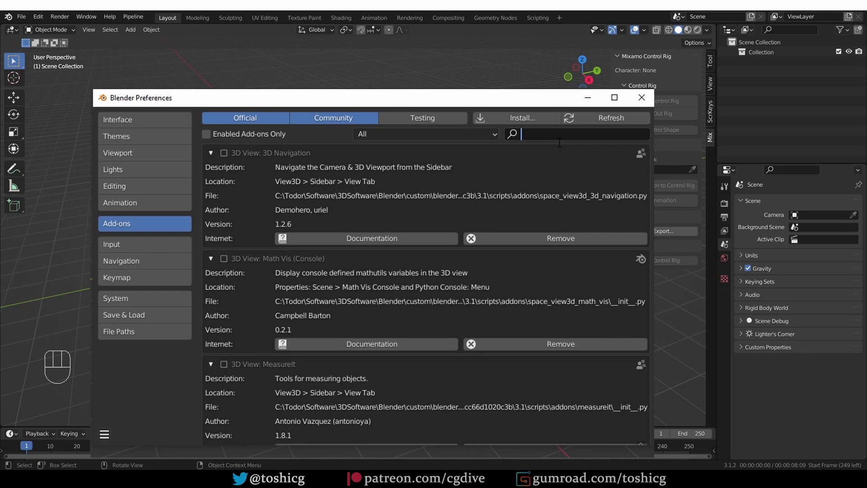
type("mixamo")
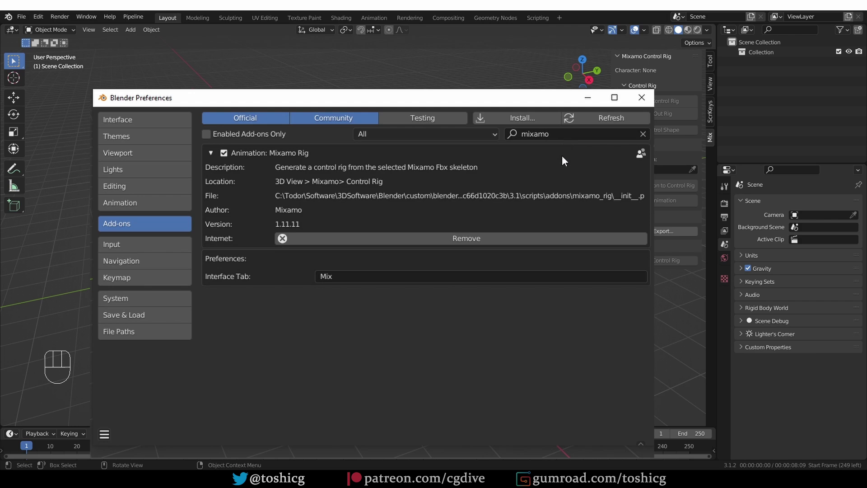
Remove the Mixamo Rig add-on and confirm with OK.
left_click(511, 238)
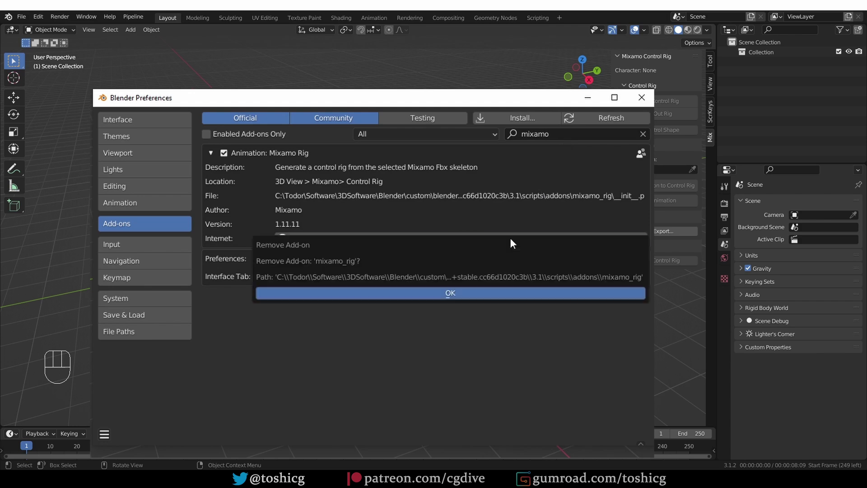
left_click(466, 298)
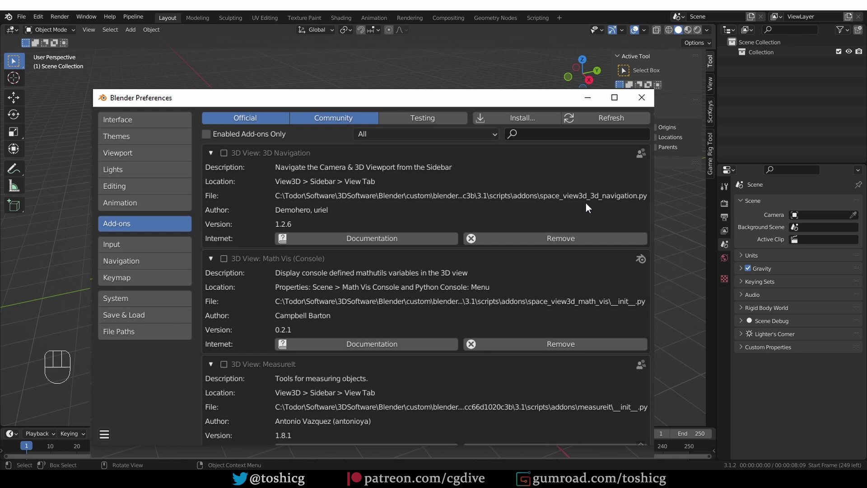
Search 'screen', expand Screencast Keys and run Check update from its Update tab.
left_click(559, 134)
type("screen")
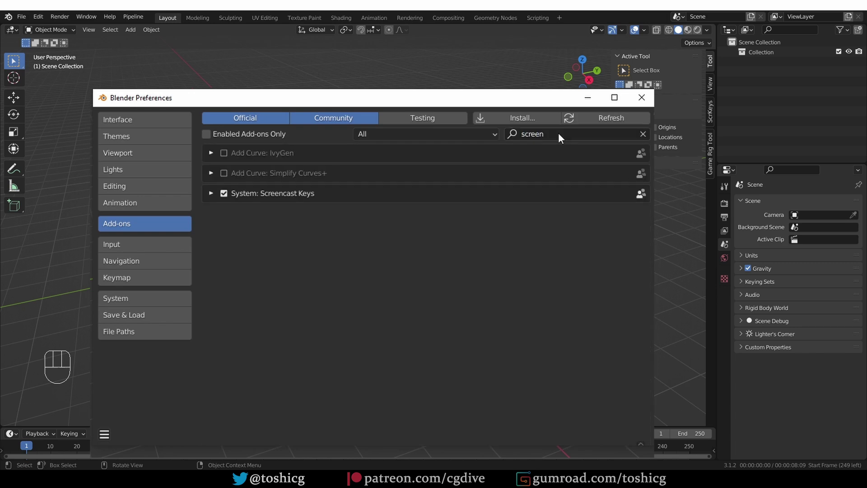
key("Return")
left_click(210, 194)
scroll(516, 321, "down", 5)
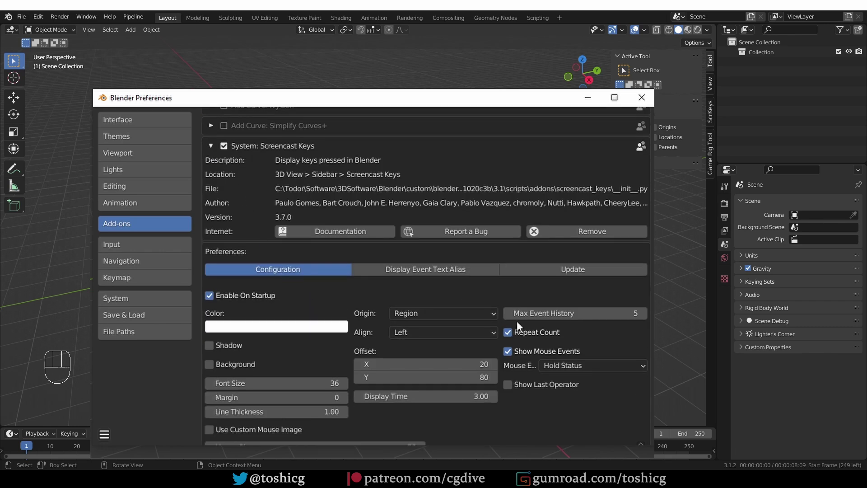
left_click(568, 224)
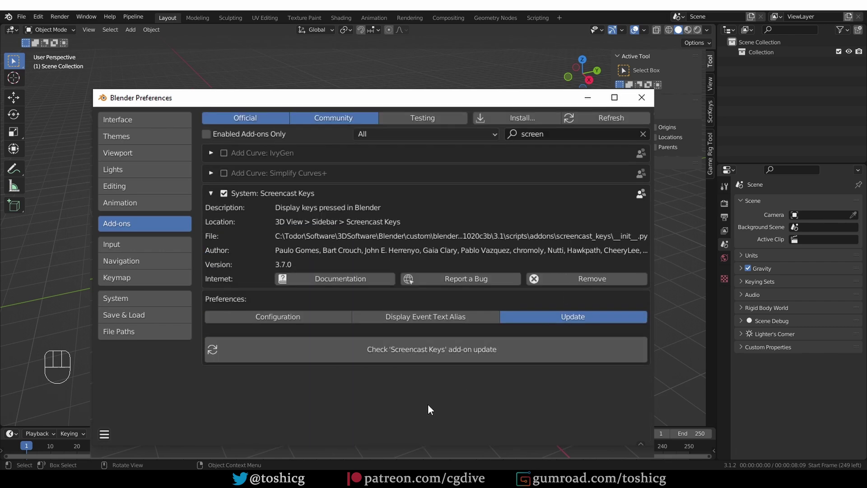
left_click(427, 356)
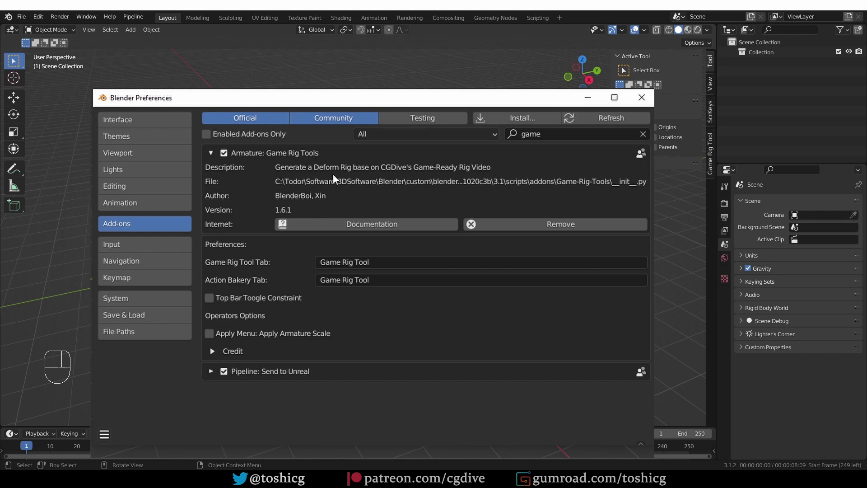
Remove Armature: Game Rig Tools, confirm, and close the Preferences window.
left_click(519, 227)
left_click(478, 271)
left_click(592, 133)
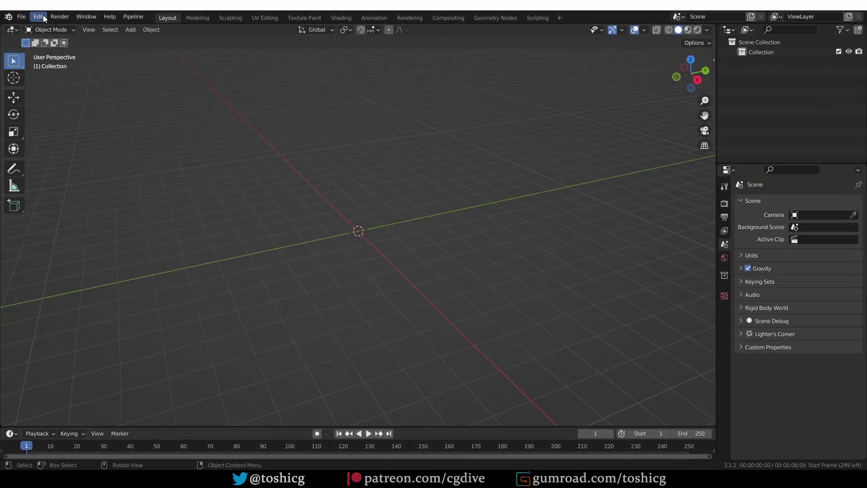
Install Game-Rig-Tools-Core_B3.1.zip from _Blenderboi/GameRigTools-Core, enable it and confirm version 1.7.2.
left_click(43, 18)
left_click(74, 157)
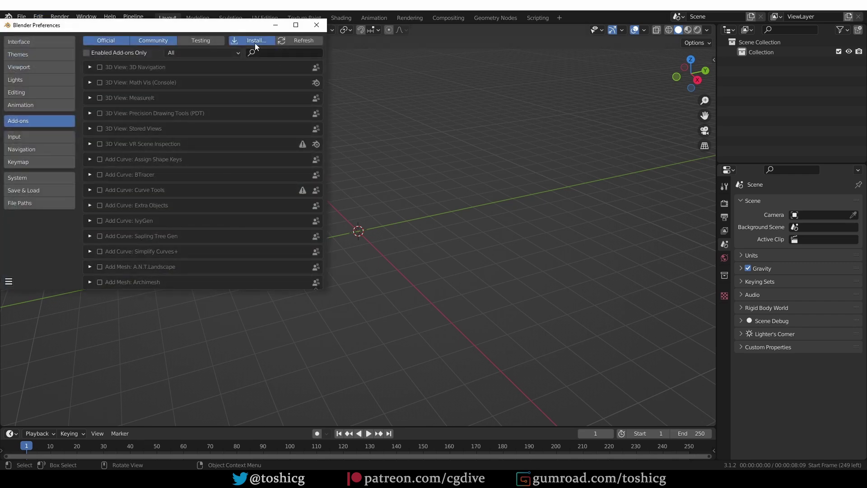
left_click(255, 43)
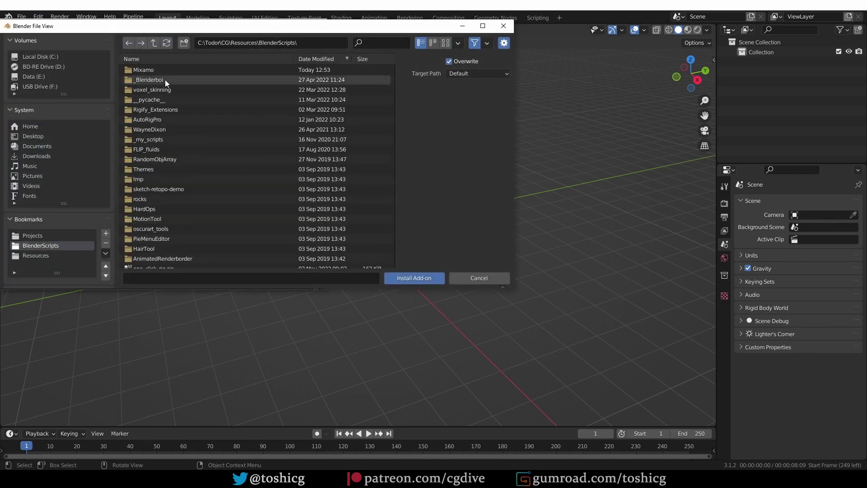
left_click(166, 81)
left_click(187, 81)
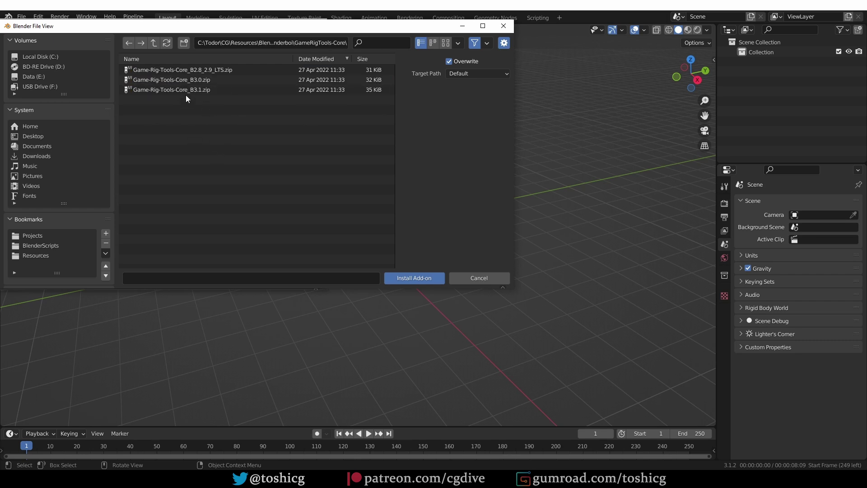
left_click(206, 90)
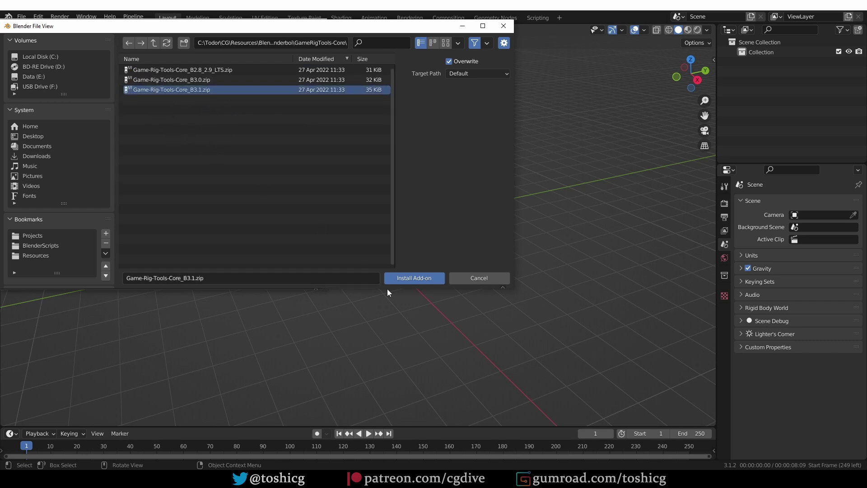
left_click(411, 279)
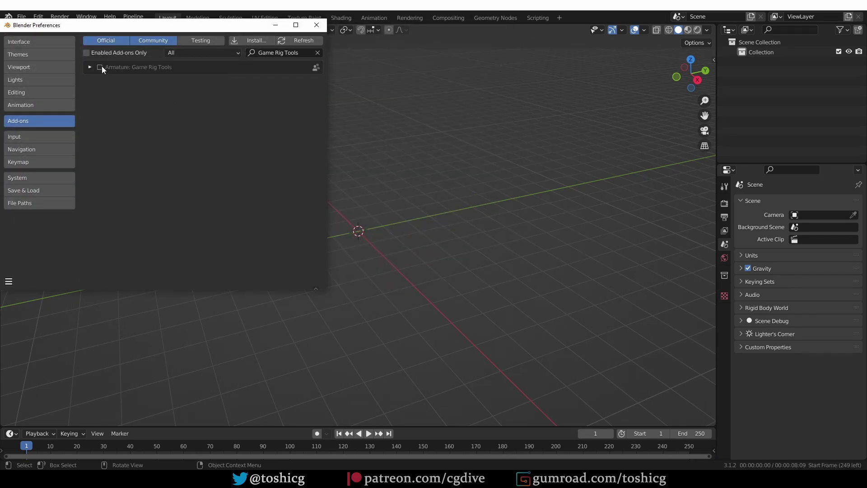
left_click(100, 67)
left_click(90, 67)
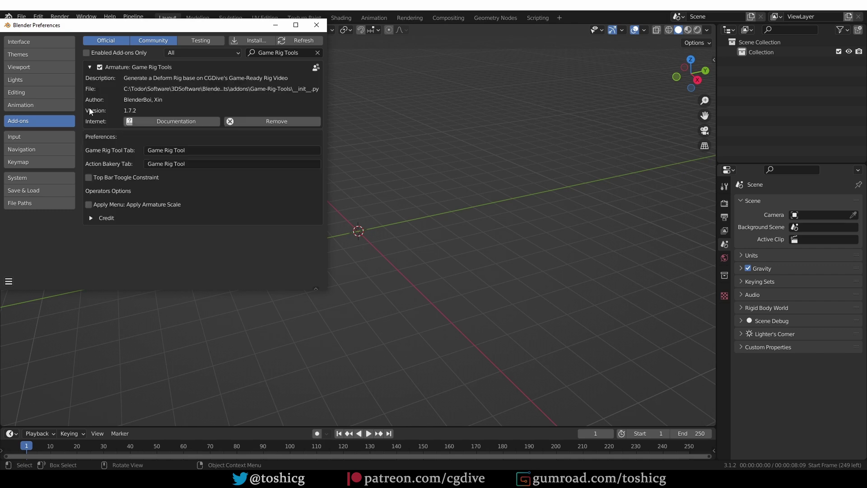